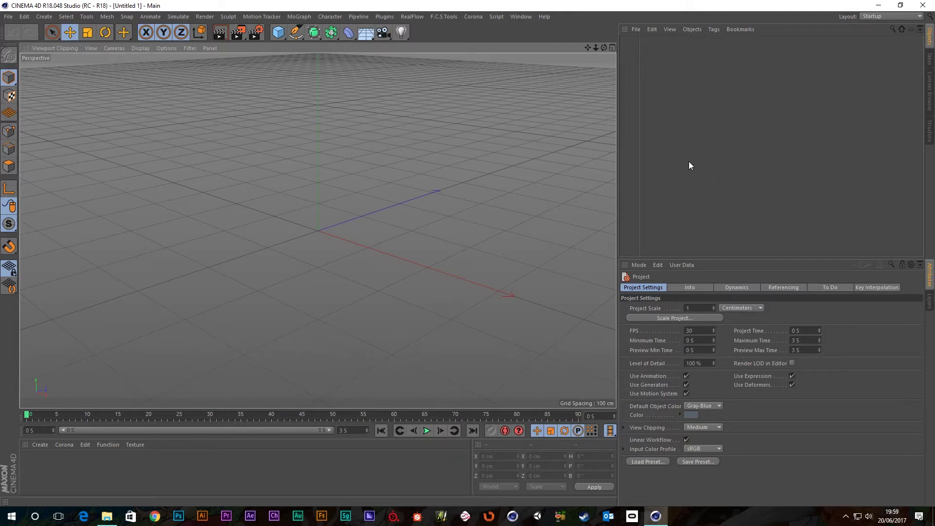
Step: Add a RealFlow circle emitter to the empty scene
left_click(414, 18)
left_click(413, 16)
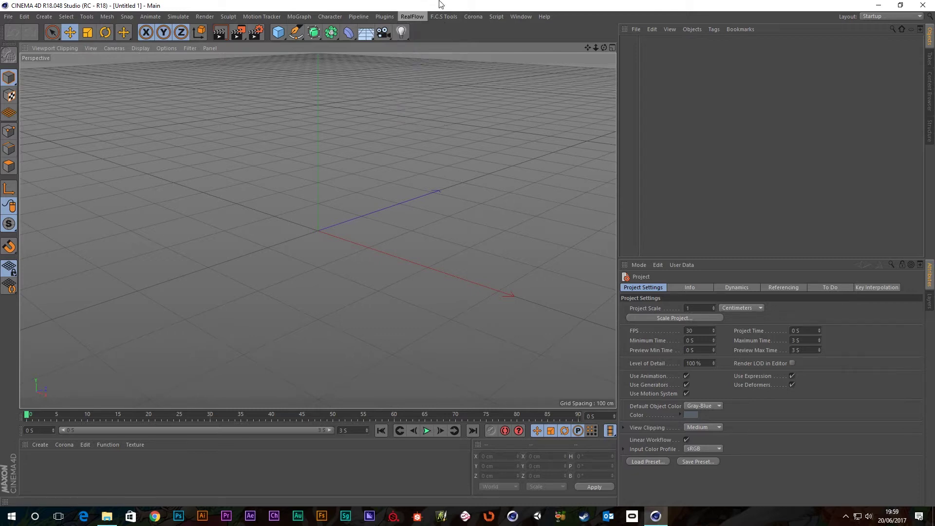
left_click(411, 16)
mouse_move(420, 41)
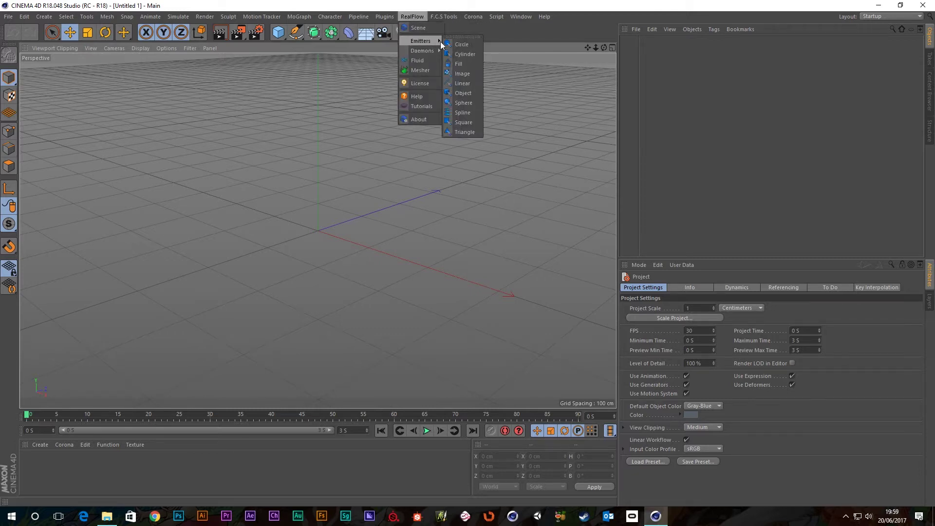
left_click(467, 43)
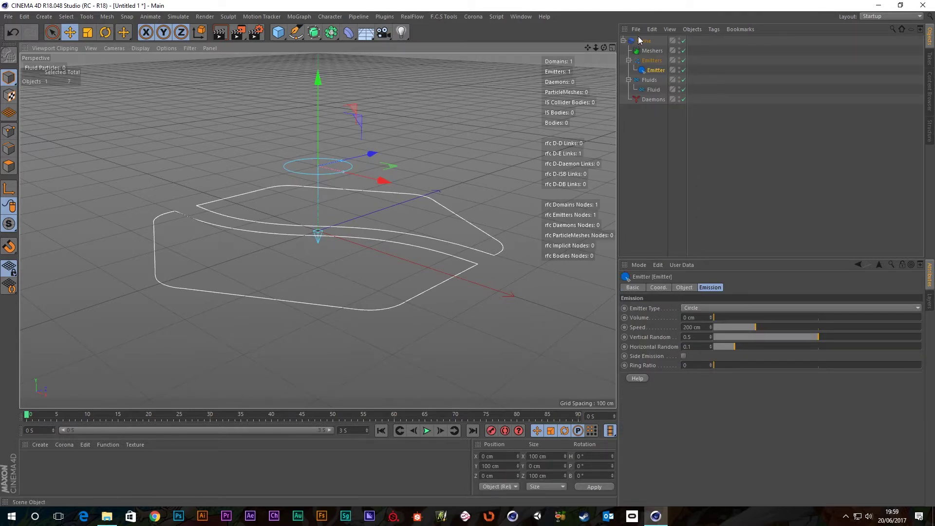
Step: Set the fluid's particle display size to 4
left_click(654, 90)
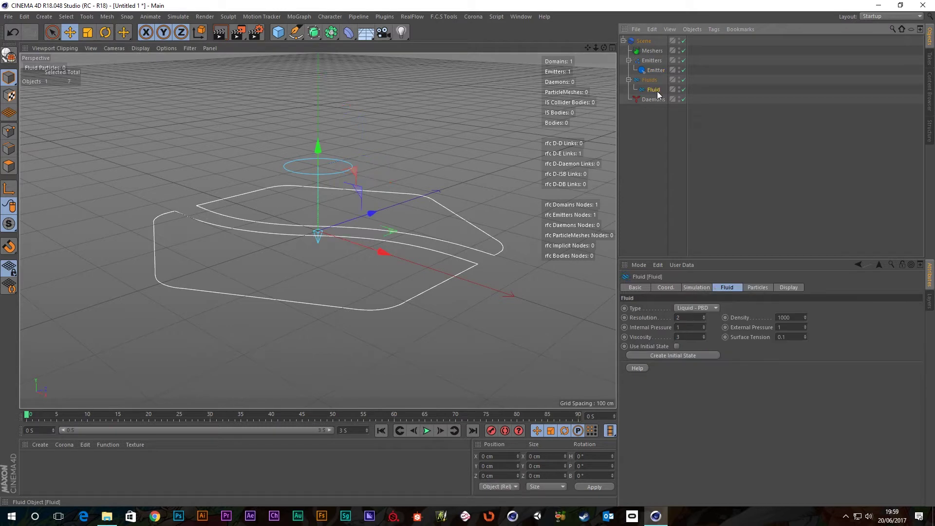
left_click(783, 286)
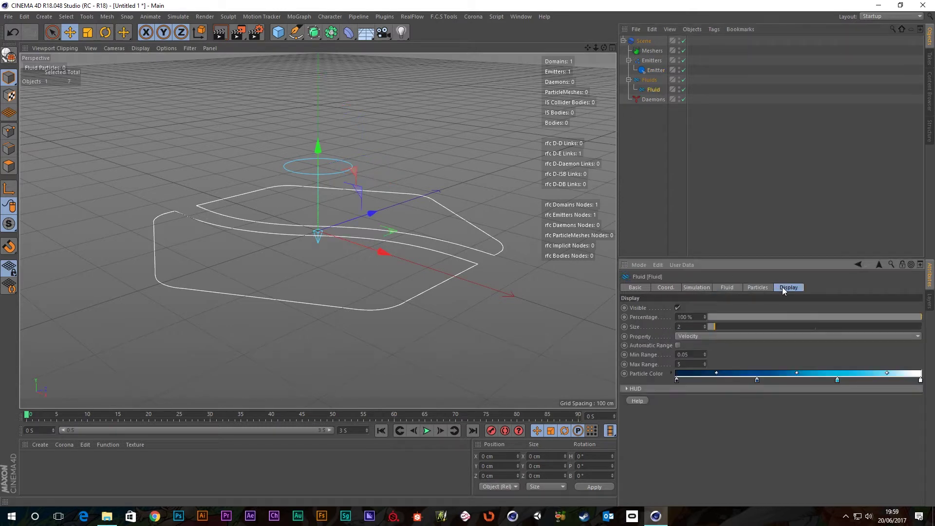
left_click(705, 325)
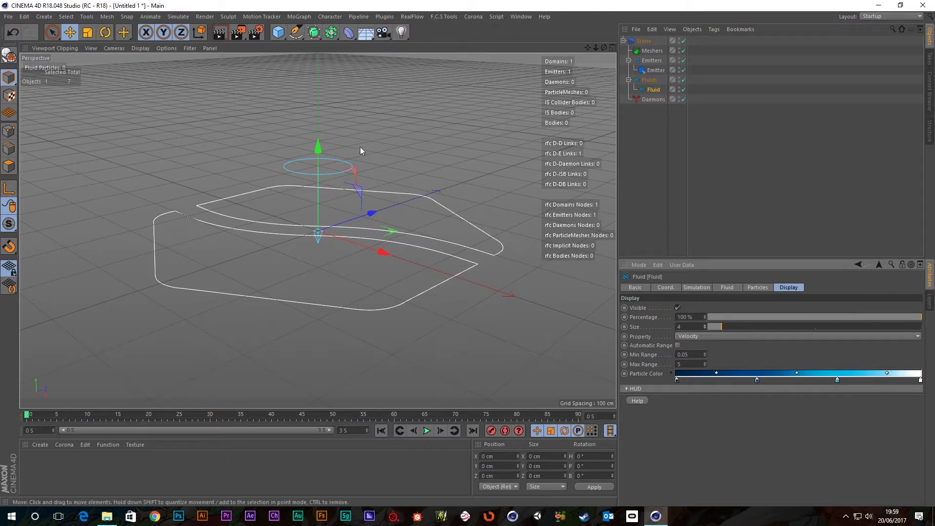
Step: Enable CUDA-GPU in the RealFlow scene's solver settings and choose the GeForce GTX 970 as its device
left_click(646, 42)
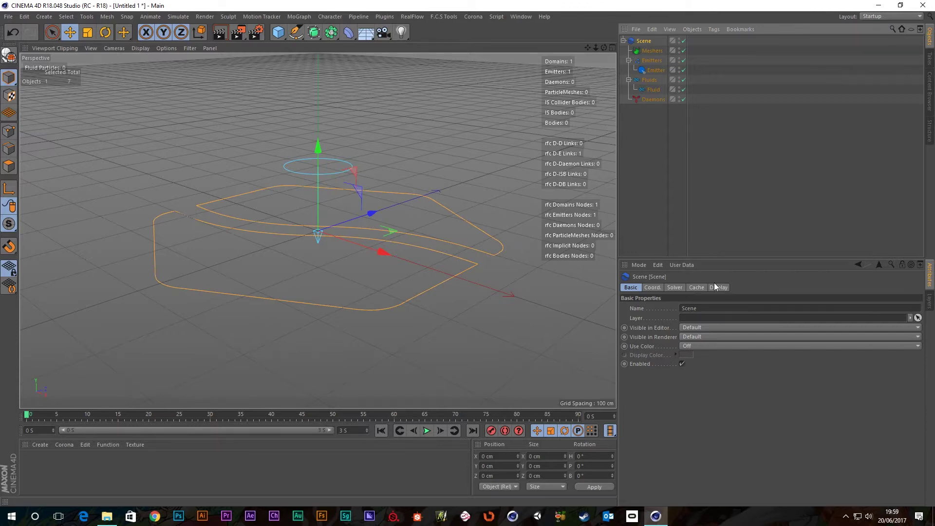
left_click(675, 288)
left_click(635, 426)
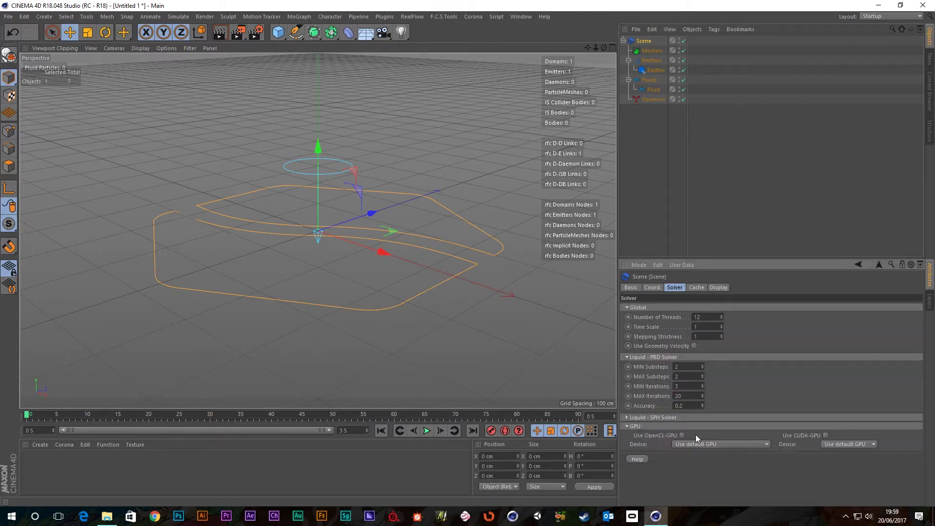
left_click(825, 435)
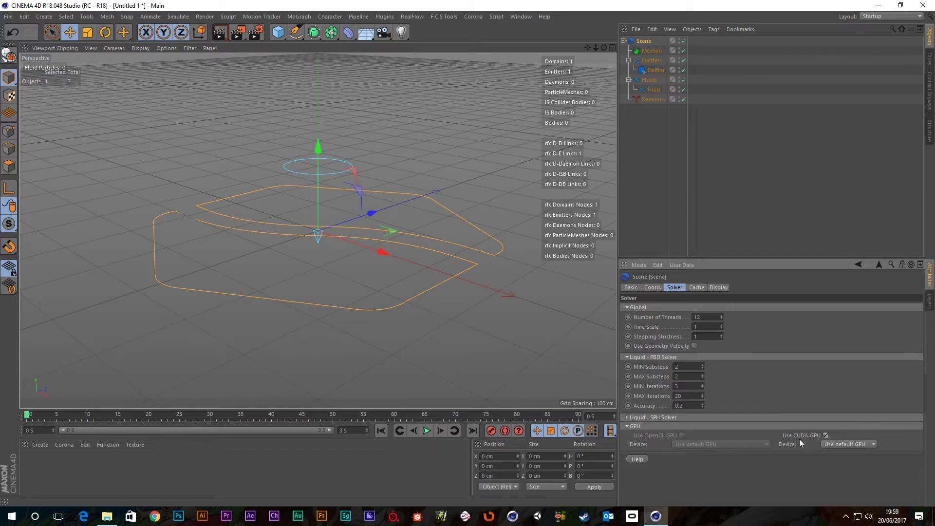
left_click(847, 445)
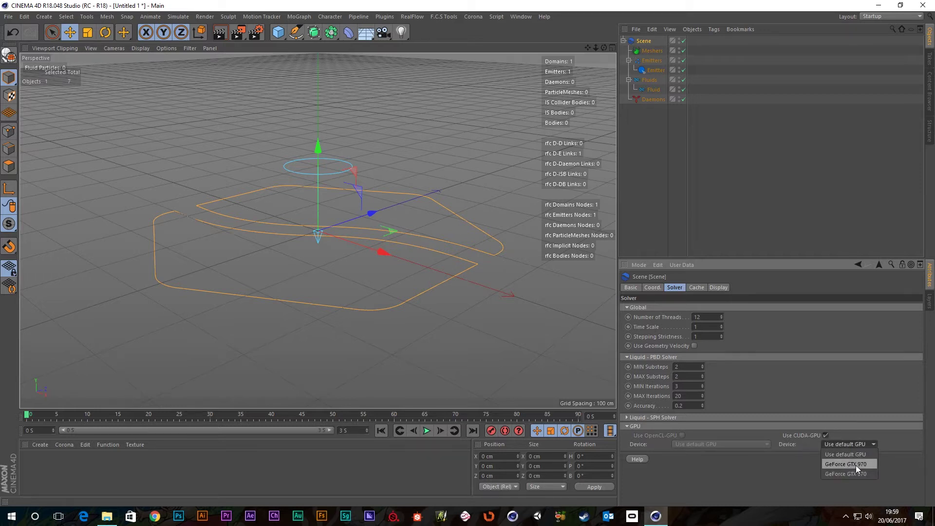
left_click(856, 466)
left_click(653, 143)
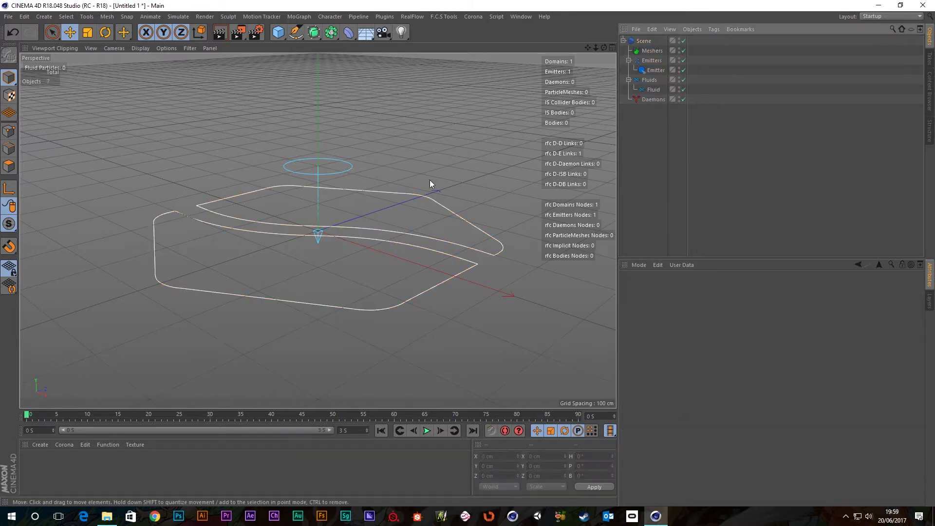
Step: Raise the circle emitter above the ground along the Y axis to about 405 cm
scroll(352, 125, "down", 5)
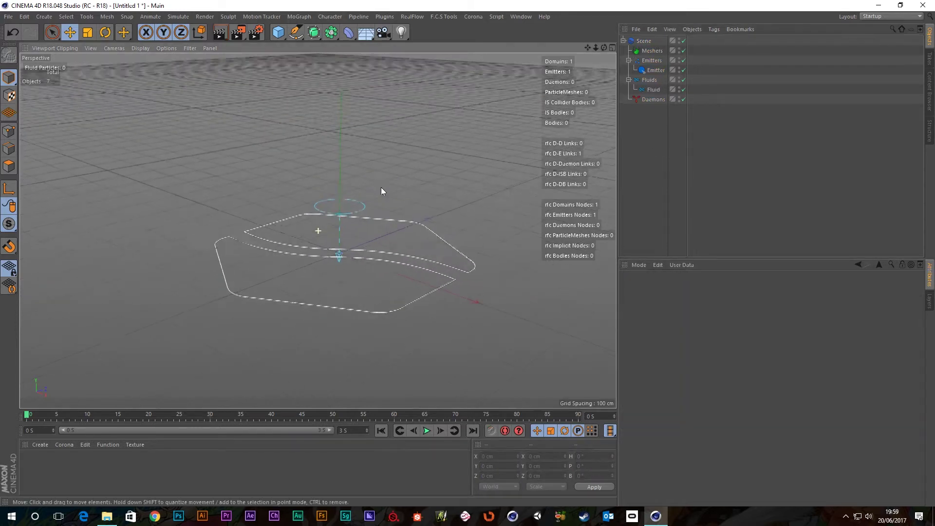
left_click(655, 71)
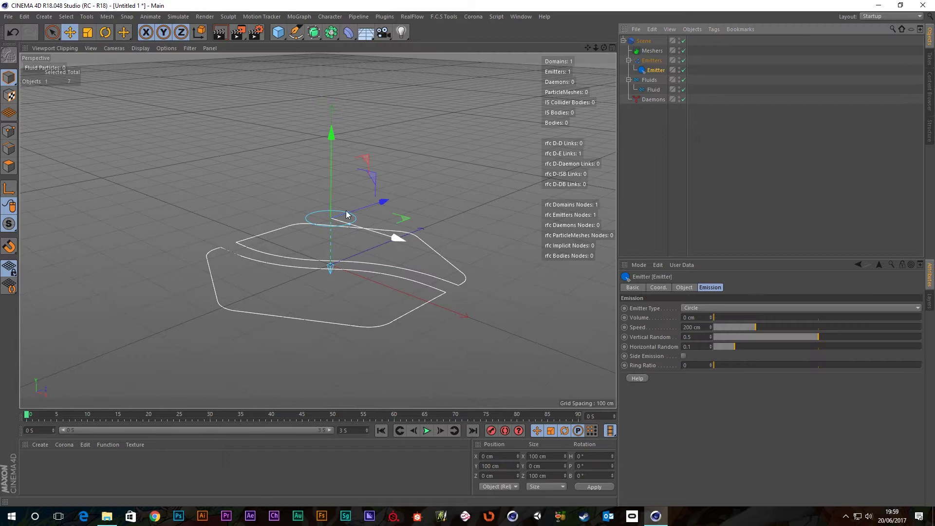
left_click_drag(332, 163, 329, 162)
scroll(365, 204, "down", 5)
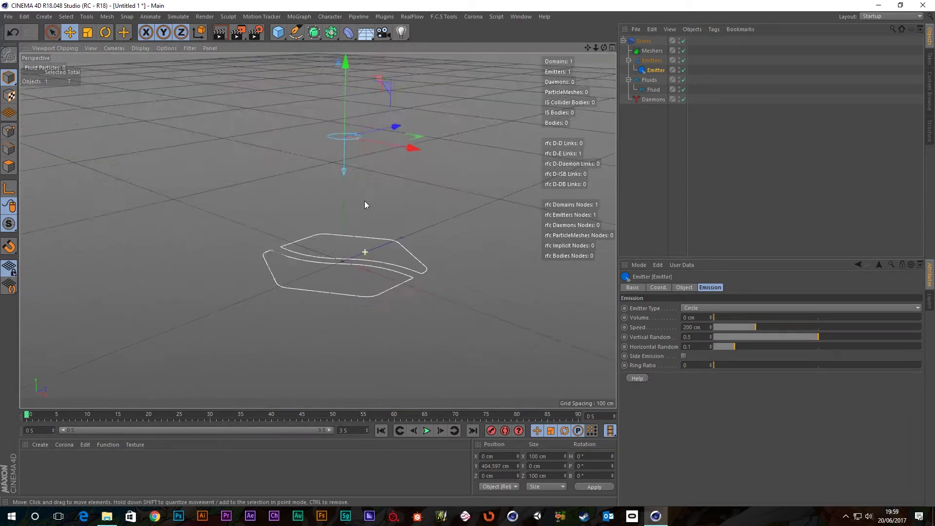
middle_click_drag(368, 217, 357, 246, "alt")
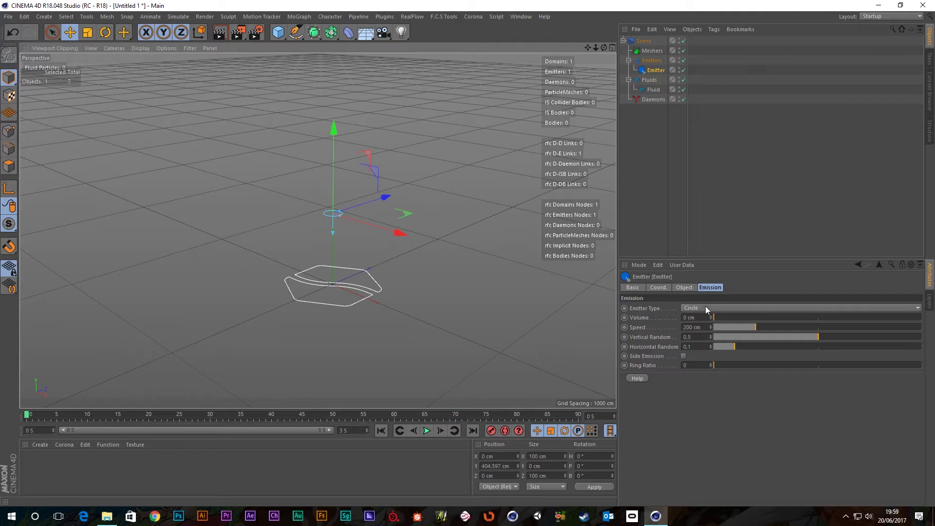
Step: Change the emitter type to Sphere and play the particle simulation for a short preview
left_click(706, 306)
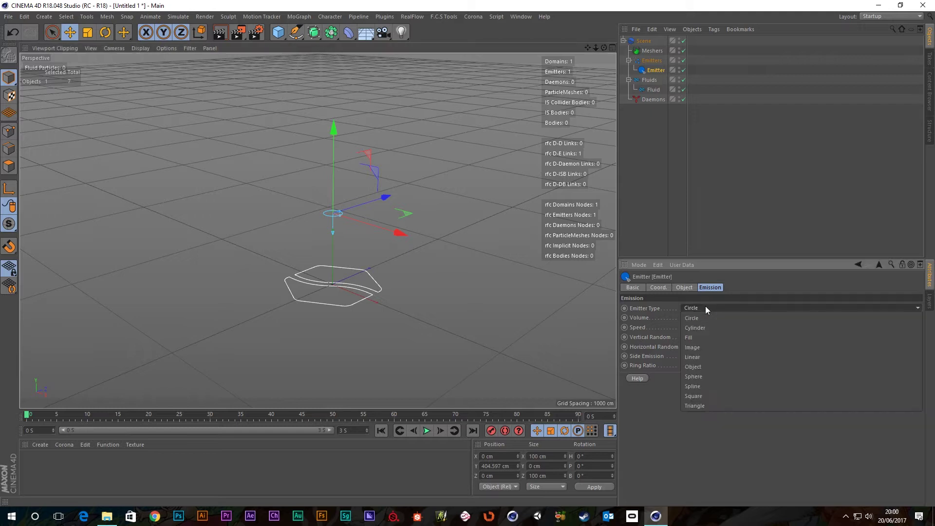
left_click(703, 376)
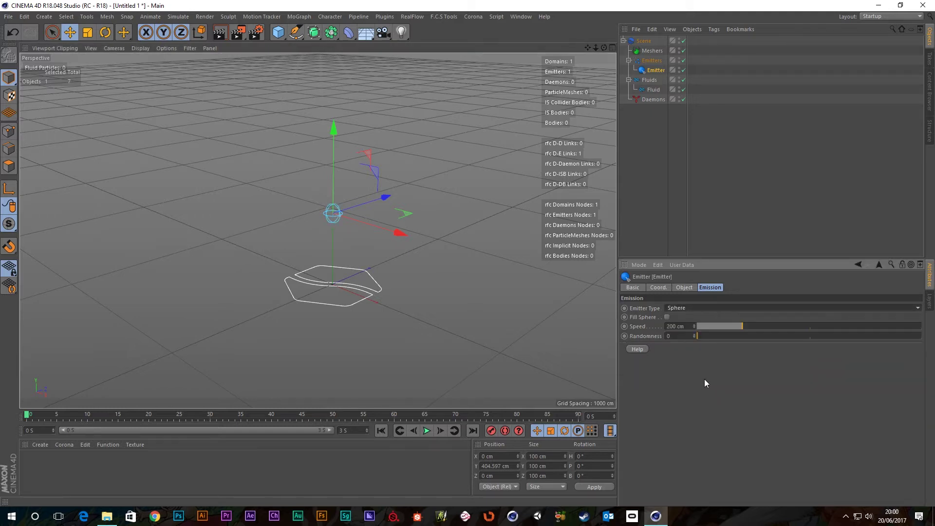
left_click(427, 431)
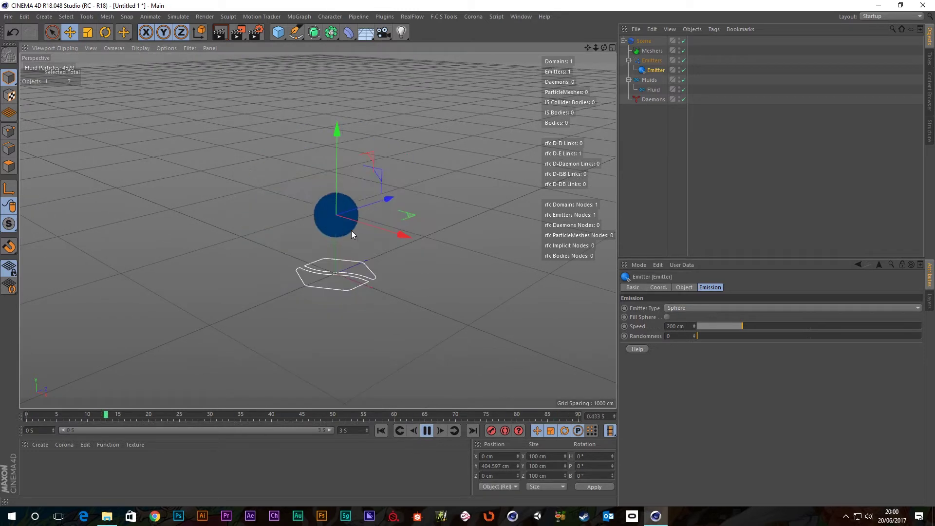
left_click(427, 431)
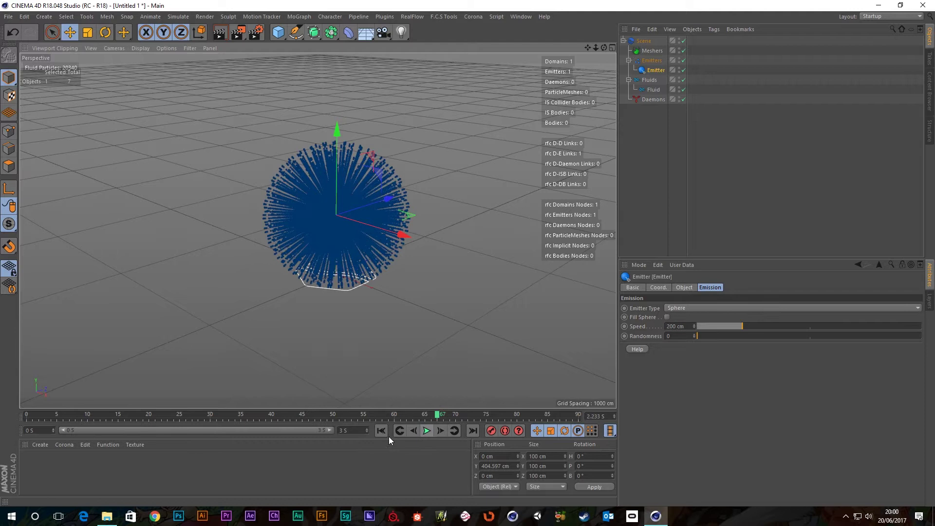
Step: Set the project's end time to 10 s and extend the preview range to the full length
double_click(347, 431)
type("1")
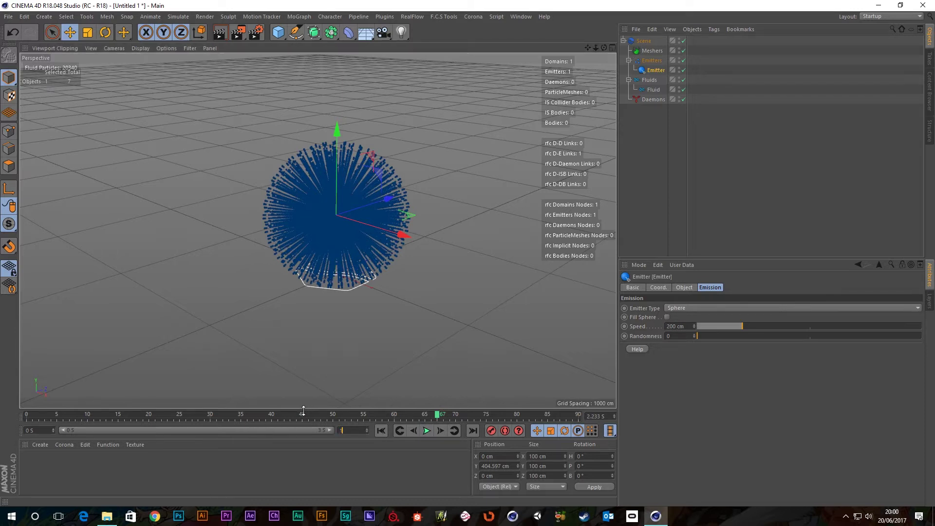
type("0")
key("Return")
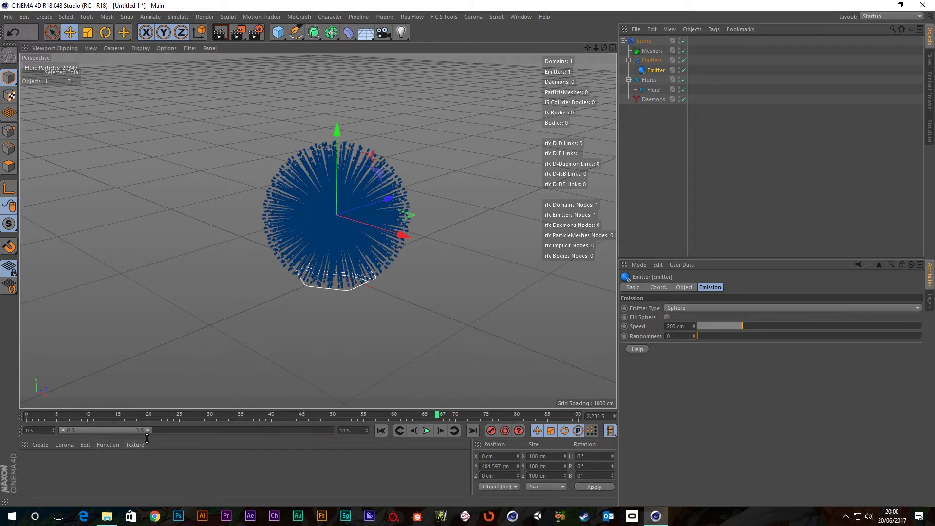
left_click_drag(147, 431, 331, 432)
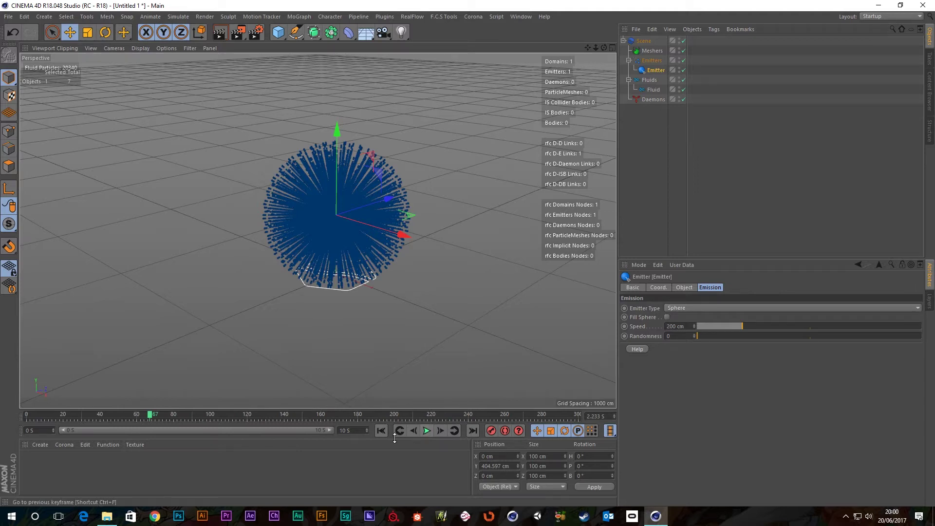
Step: Play the simulation from the first frame and set the sphere emitter's randomness to 26 during playback
left_click(381, 431)
left_click(426, 430)
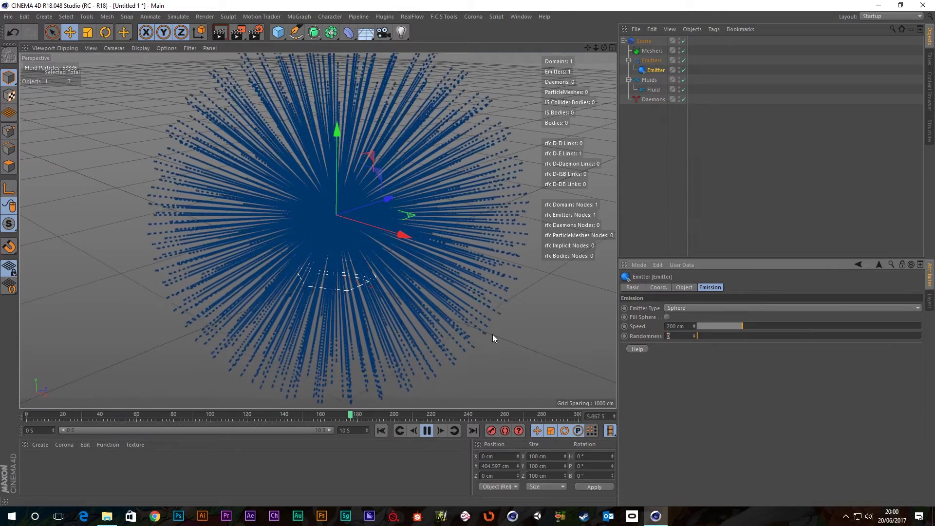
type("26")
key("Return")
scroll(472, 329, "down", 3)
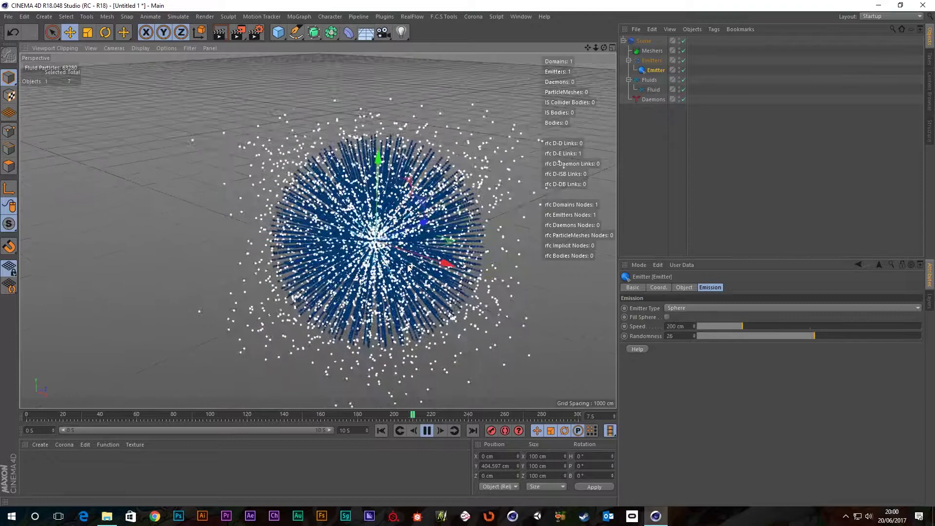
middle_click_drag(408, 268, 379, 234, "alt")
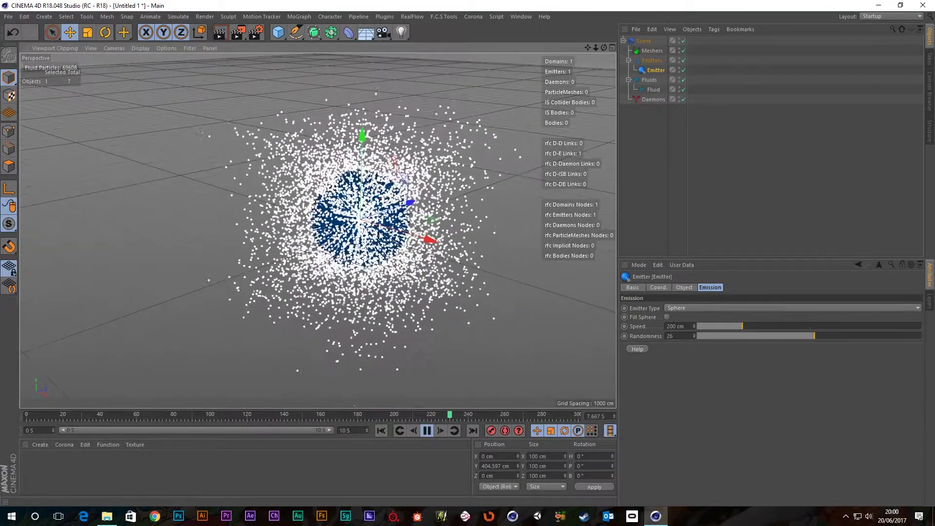
Step: Replay the simulation from the start to examine how the randomized particles spread, and return to the first frame
left_click(381, 431)
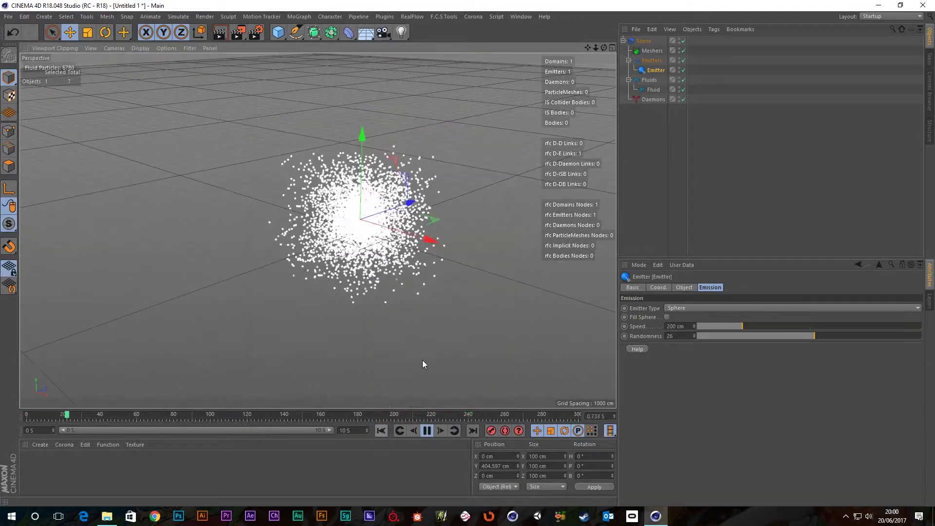
middle_click_drag(433, 316, 413, 279, "alt")
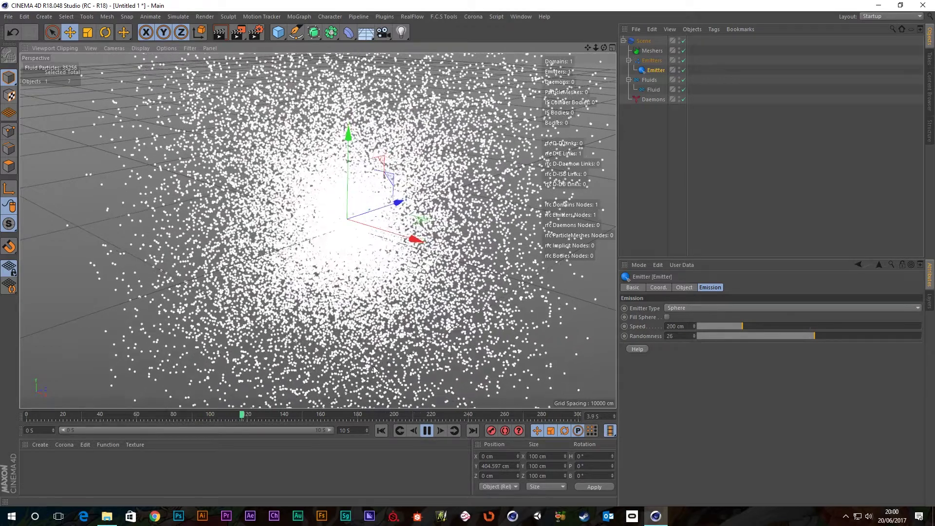
left_click(428, 432)
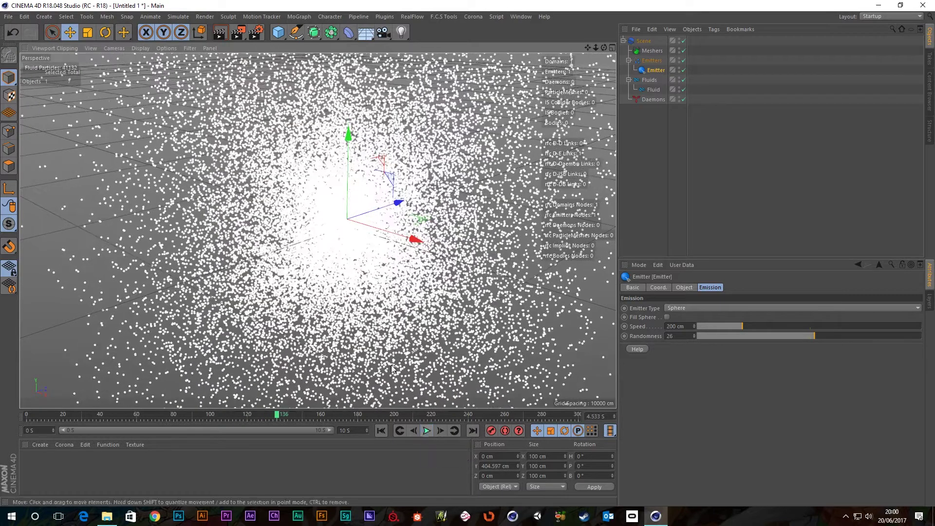
left_click_drag(332, 224, 321, 252, "alt")
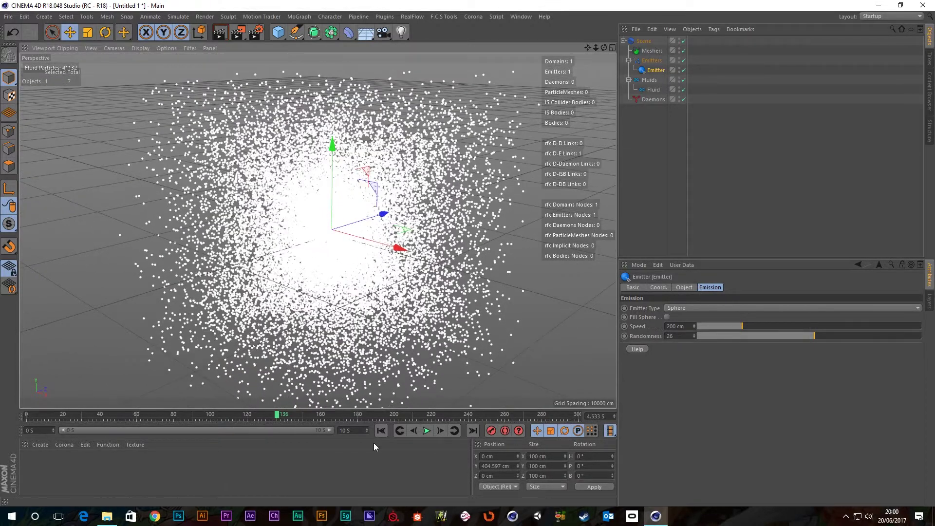
left_click(382, 431)
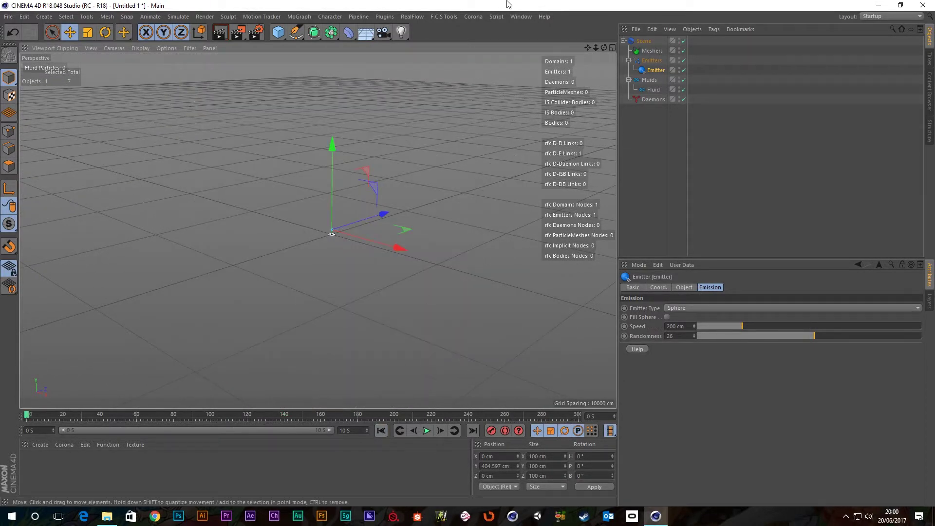
Step: Add a k Isolated daemon to the RealFlow scene and show its linked nodes and isolated time settings
left_click(412, 17)
mouse_move(421, 51)
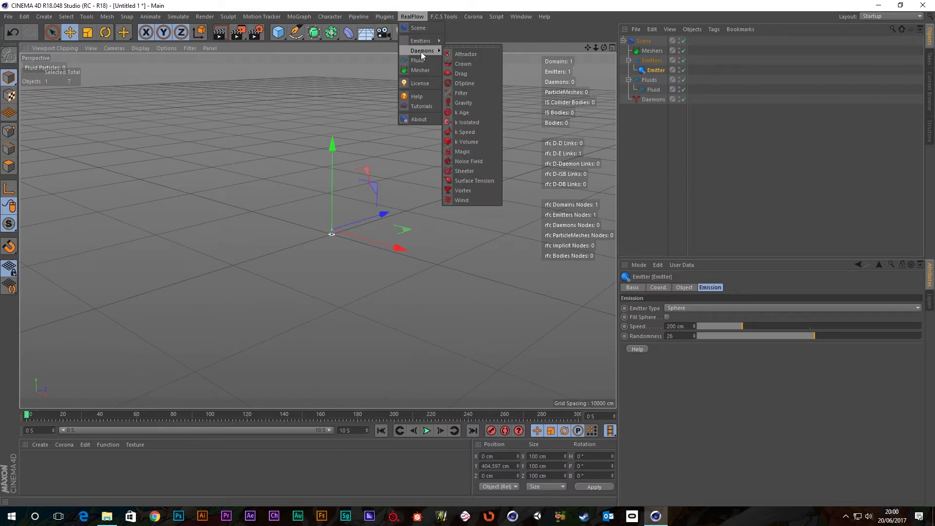
left_click(471, 122)
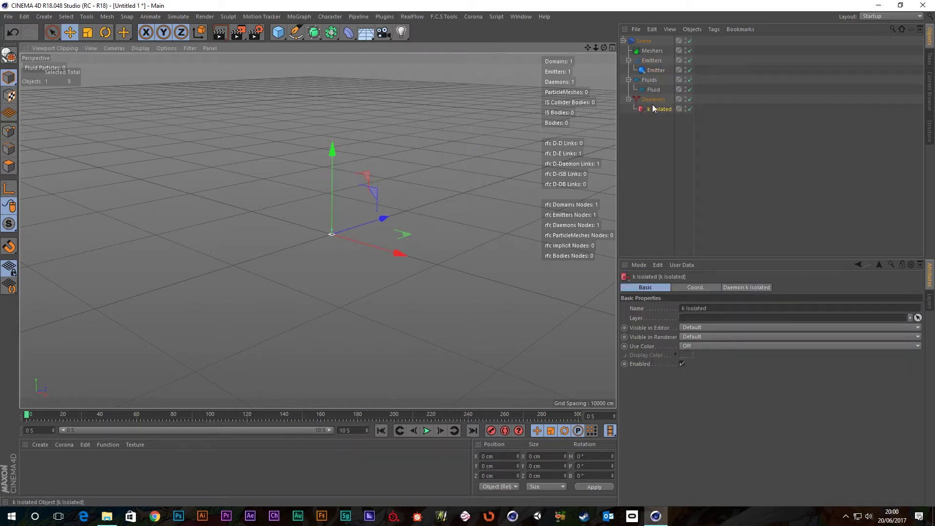
left_click(739, 288)
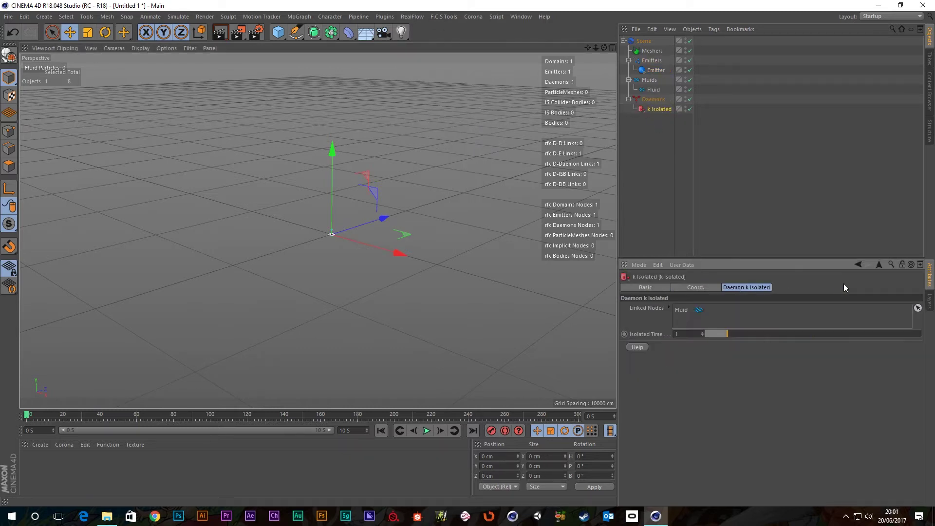
left_click(640, 287)
left_click(689, 288)
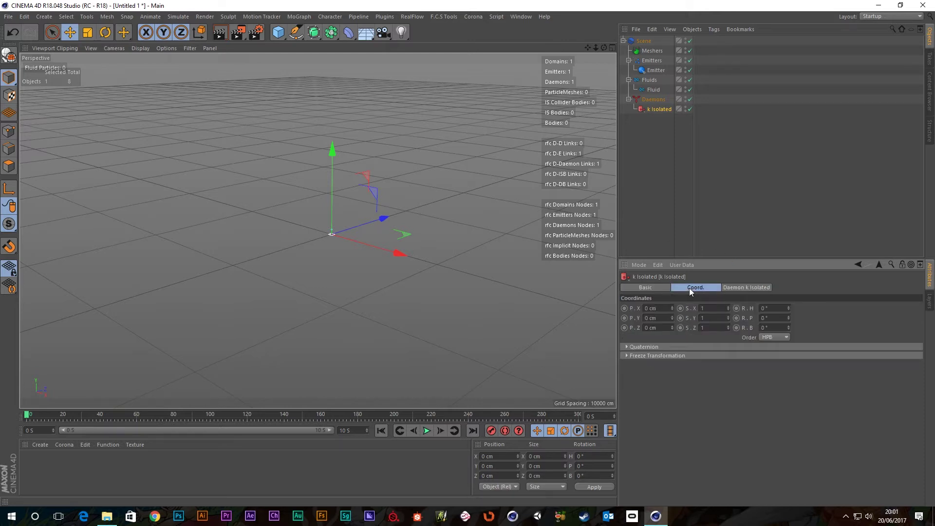
left_click(736, 288)
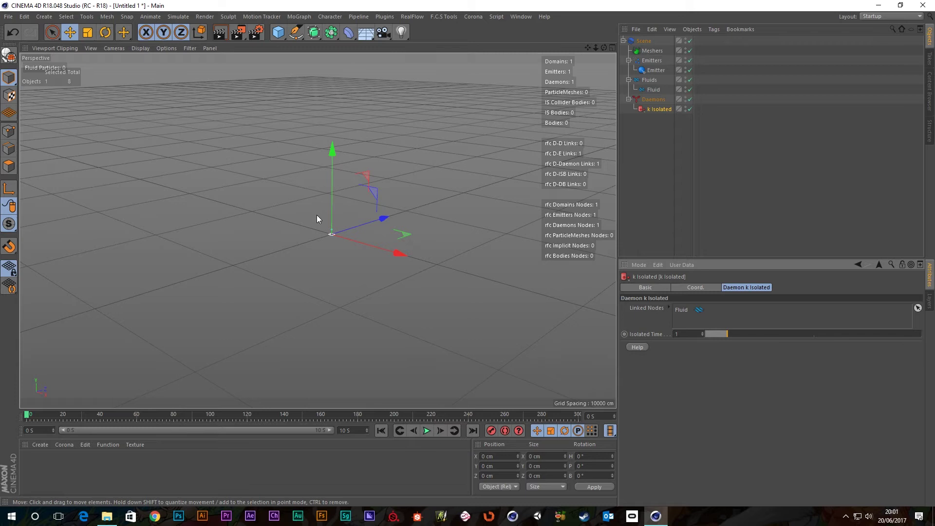
Step: Disable the k Isolated daemon, play the simulation to examine the particle spread without it, and return to the first frame
mouse_move(316, 215)
left_mouse_down("alt")
mouse_move(352, 230)
mouse_move(320, 231)
left_mouse_up("alt")
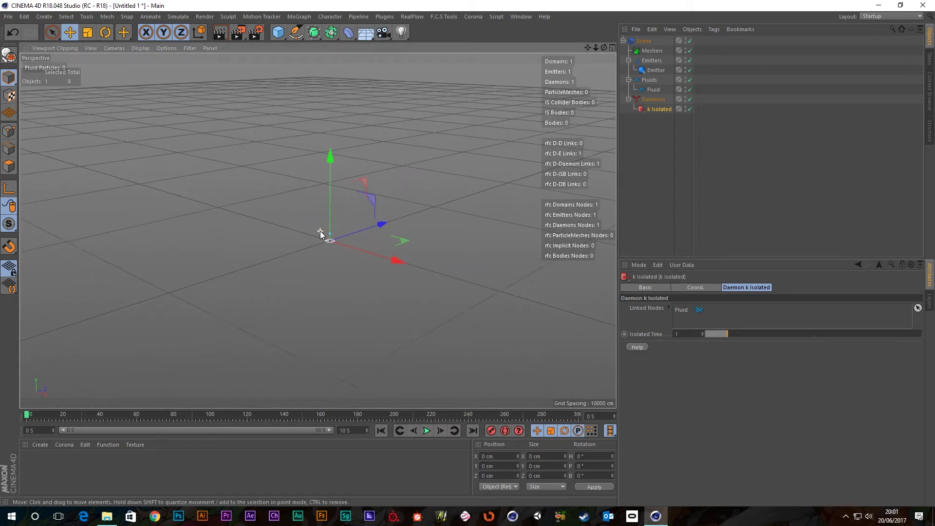
left_click(690, 109)
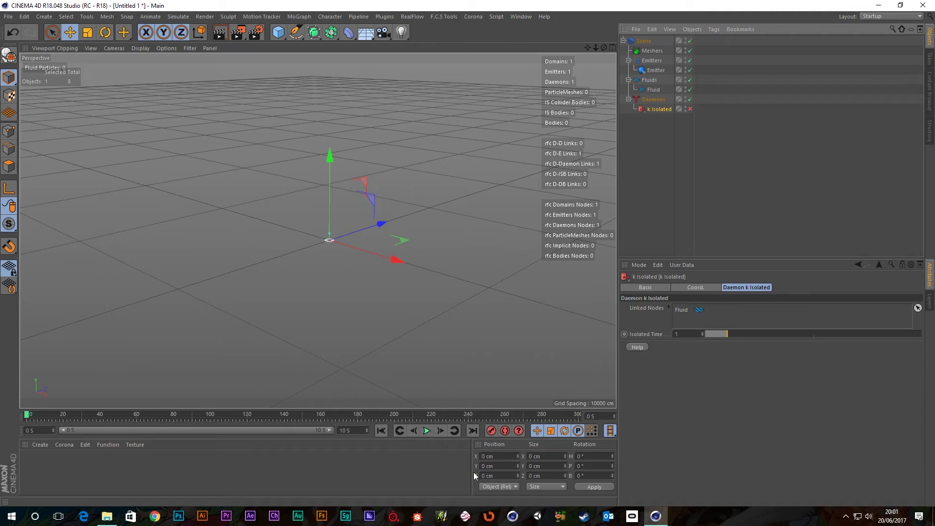
left_click(427, 431)
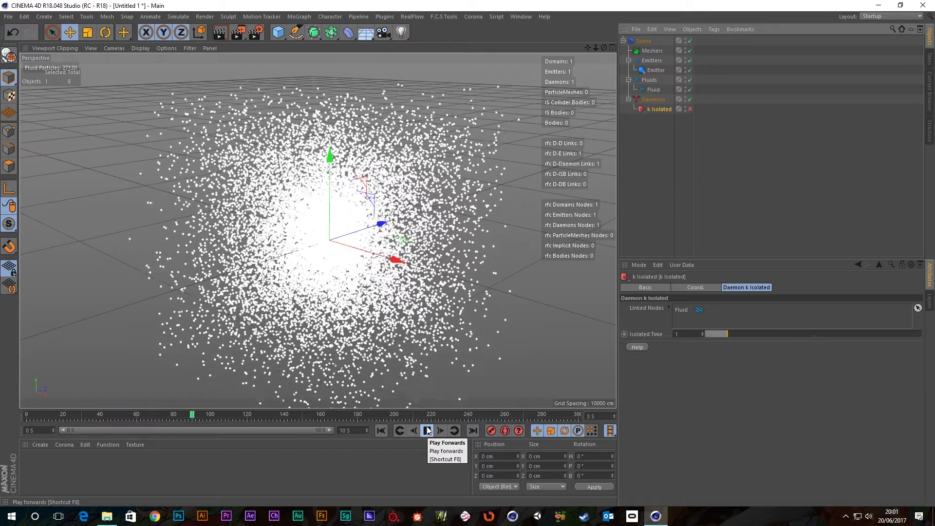
left_click(427, 431)
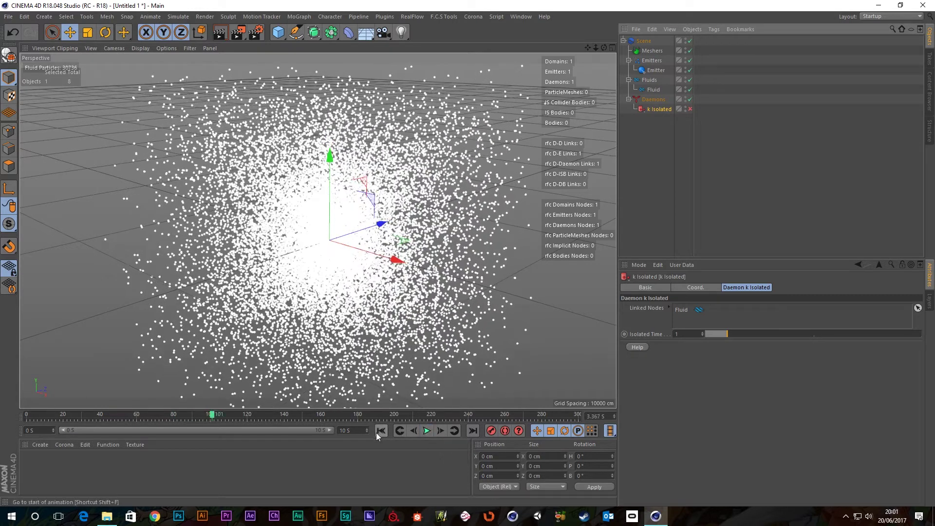
left_click(376, 433)
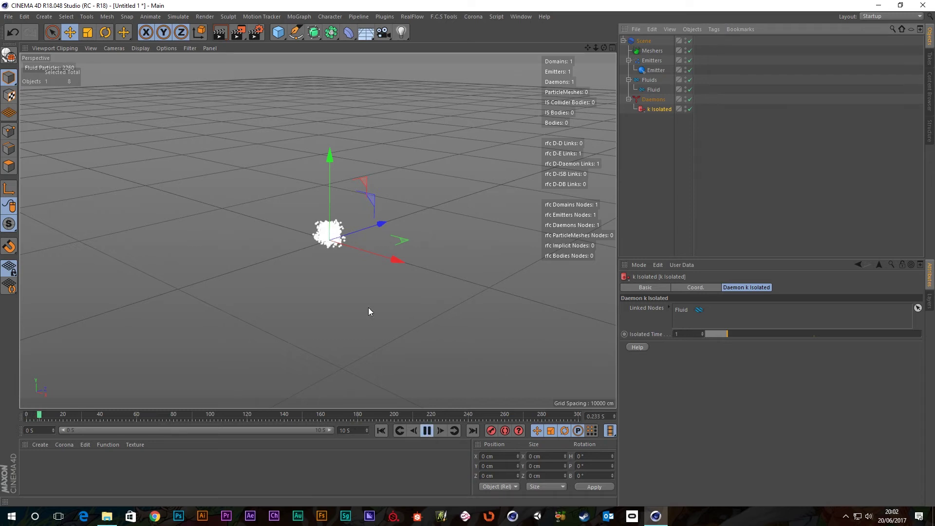
Step: Examine the outlying particles up close during playback with the k Isolated daemon enabled, and return the stopped simulation to the first frame
mouse_move(369, 307)
middle_mouse_down()
mouse_move(360, 319)
mouse_move(371, 307)
middle_mouse_up()
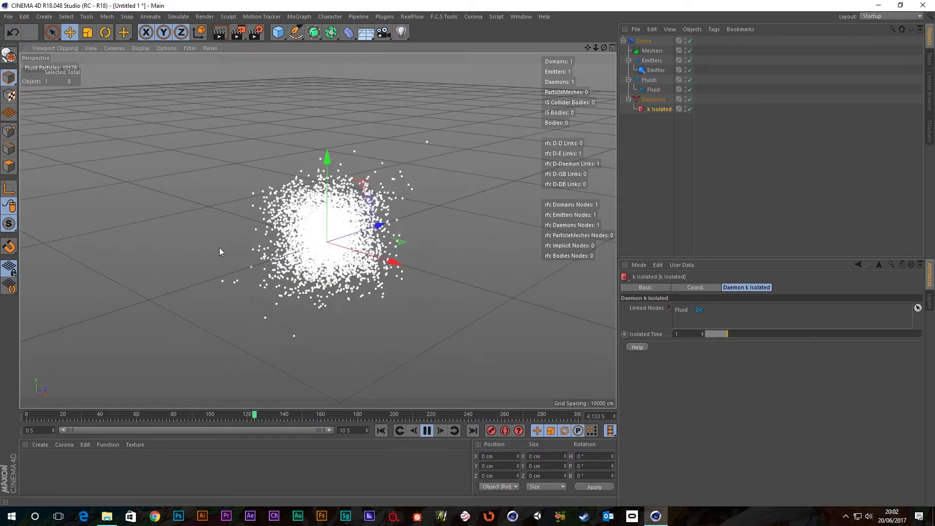
middle_click_drag(448, 291, 335, 237)
scroll(328, 245, "up", 5)
left_click(426, 431)
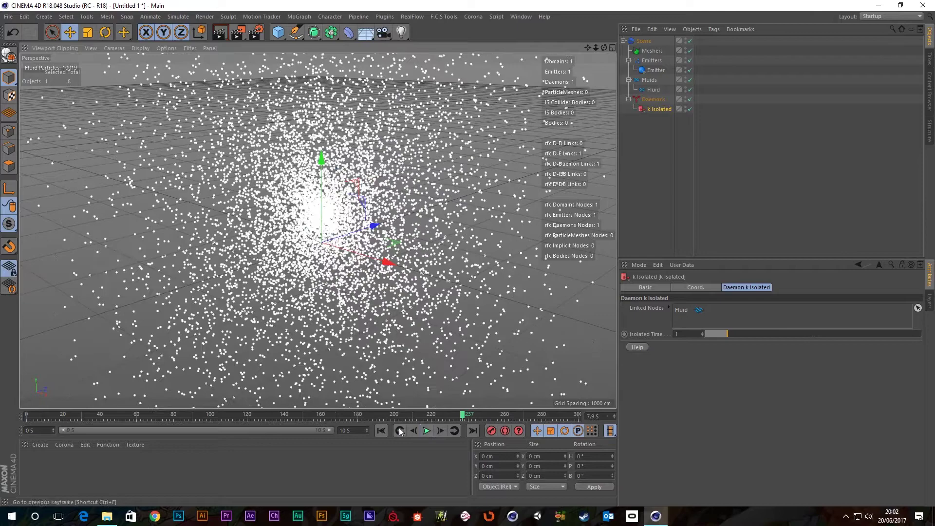
left_click(381, 431)
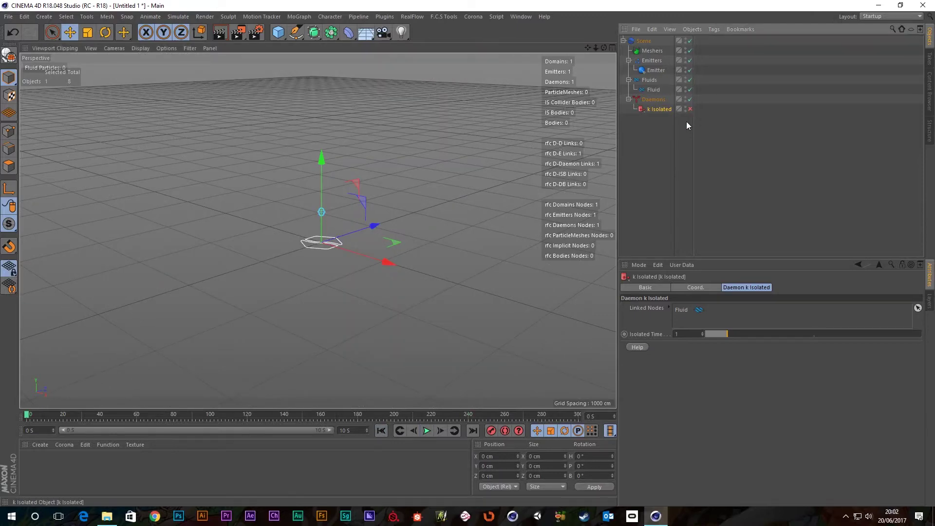
Step: Play the simulation with the k Isolated daemon disabled, and replay it from the first frame with the daemon enabled for comparison
left_click(426, 430)
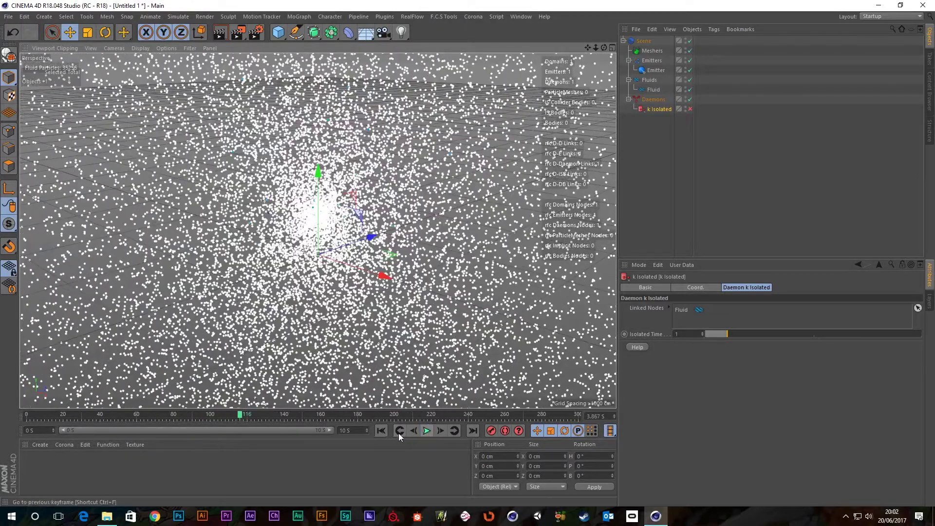
left_click(381, 431)
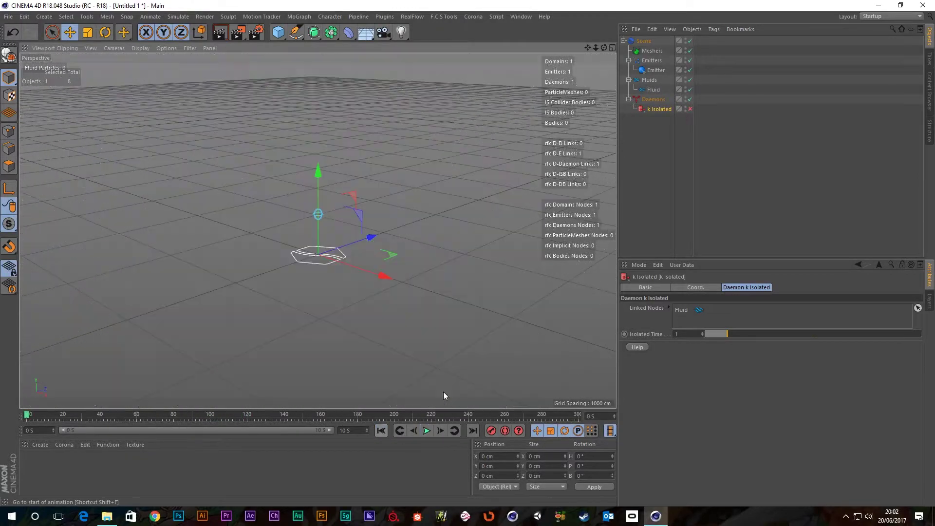
left_click(689, 109)
left_click(426, 431)
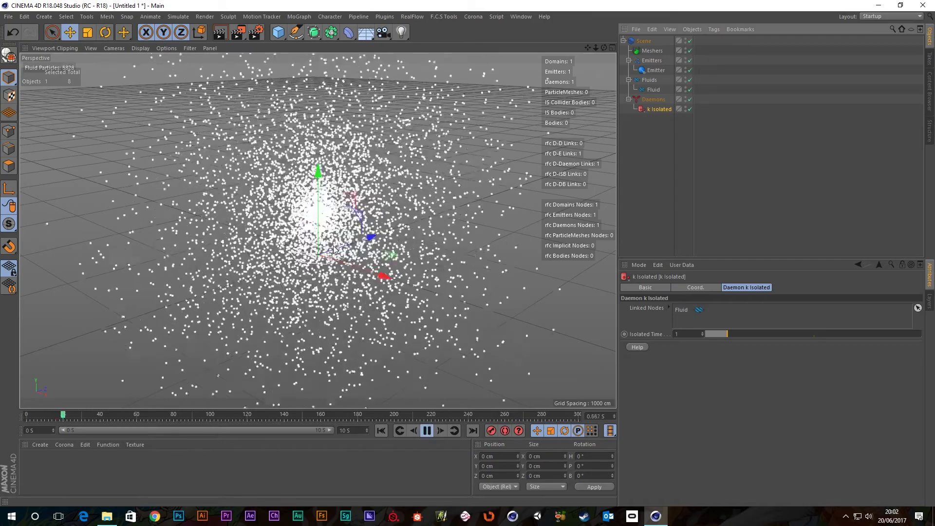